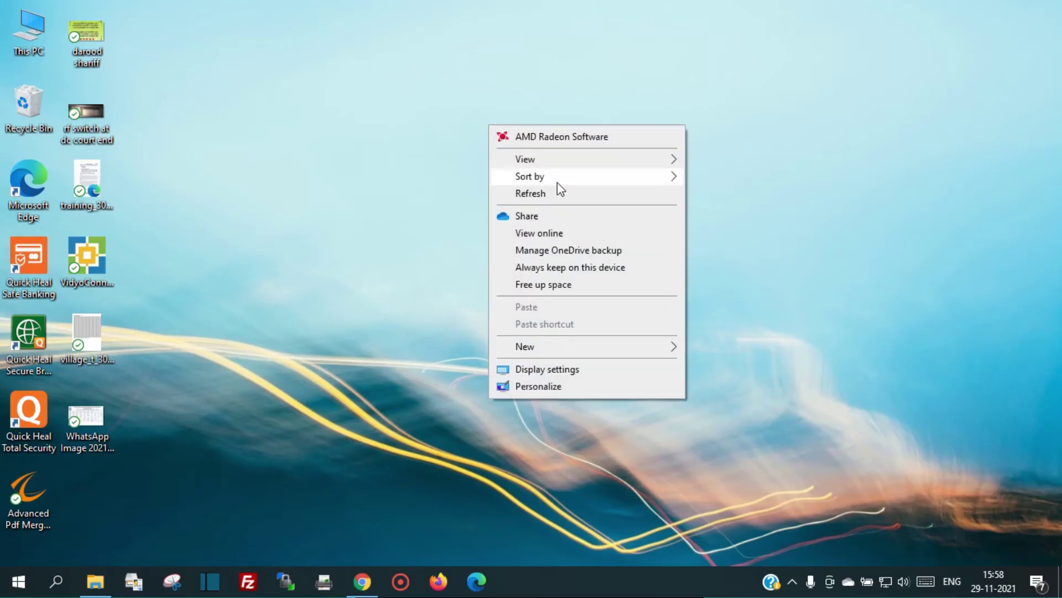
# - Refresh the desktop three times from its right-click menu
pyautogui.rightClick(498, 158)
pyautogui.click(546, 226)
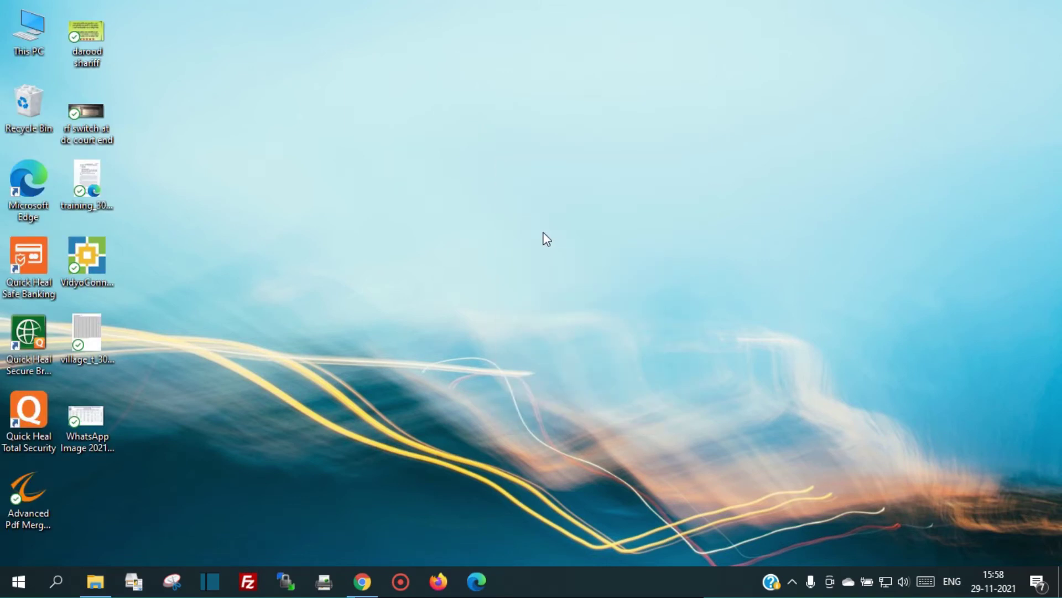
pyautogui.rightClick(448, 172)
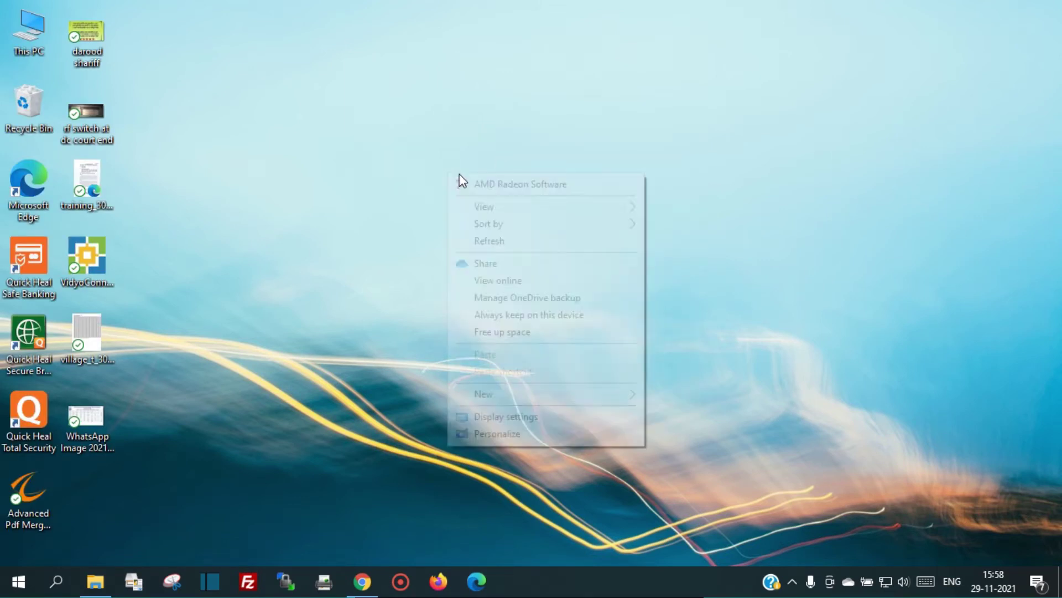
pyautogui.click(487, 244)
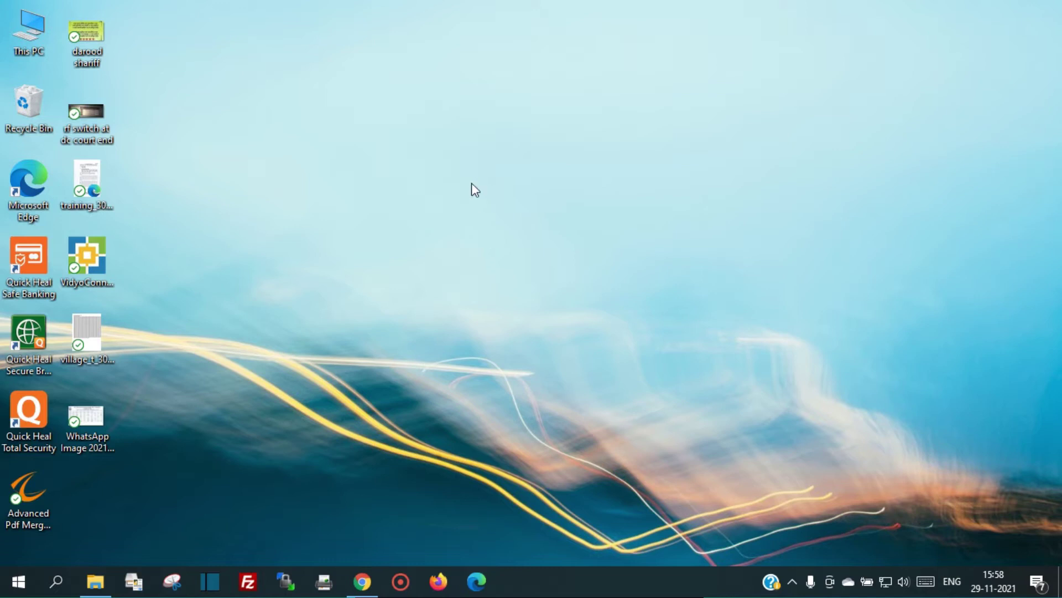
pyautogui.rightClick(486, 155)
pyautogui.click(529, 224)
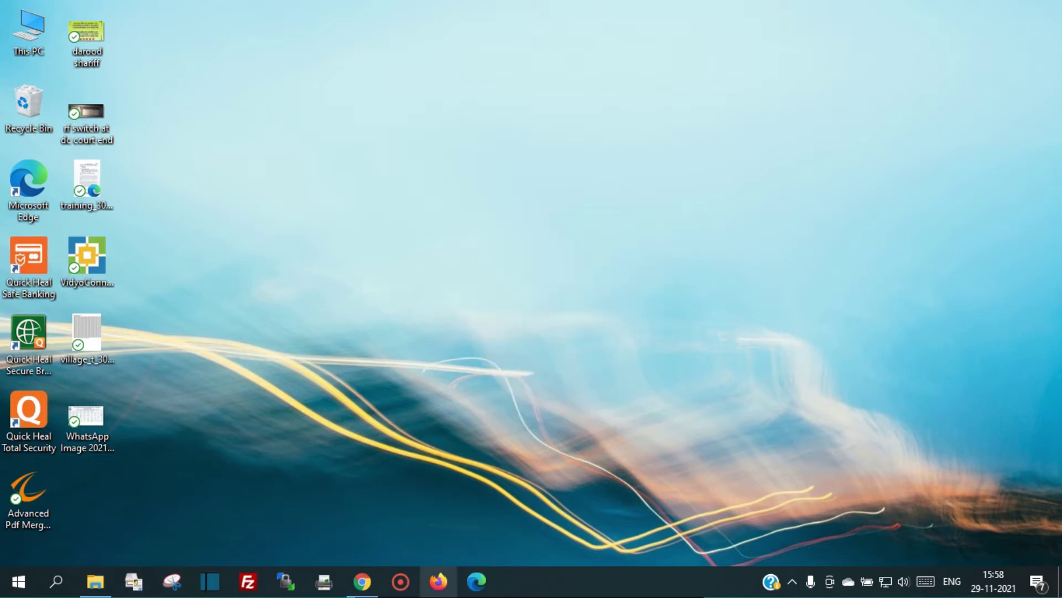
# - Launch Firefox and go to kavach.mail.gov.in
pyautogui.click(454, 586)
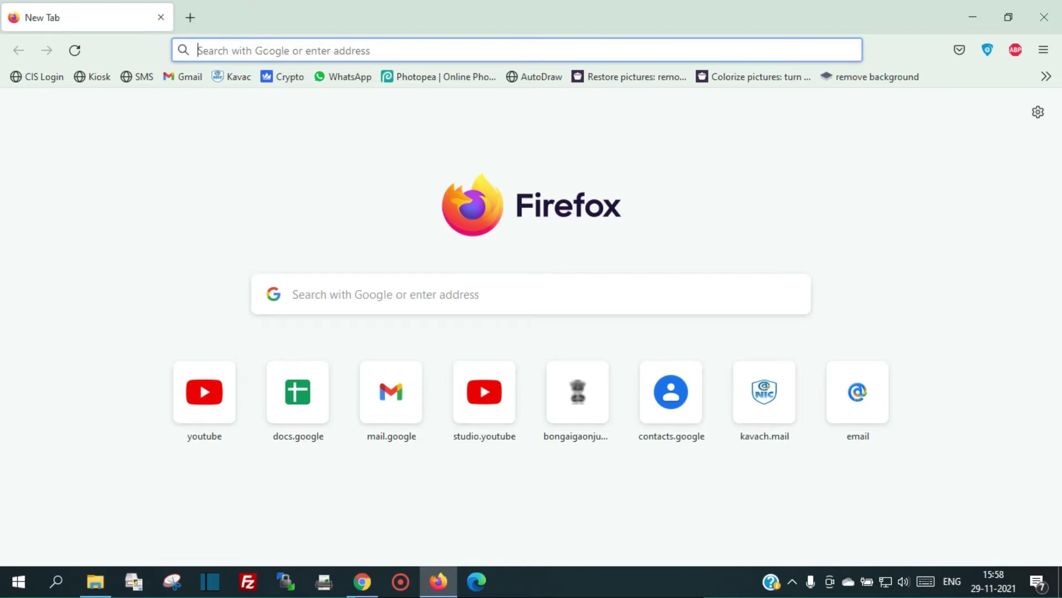
pyautogui.press('Down')
pyautogui.write('kavacj')
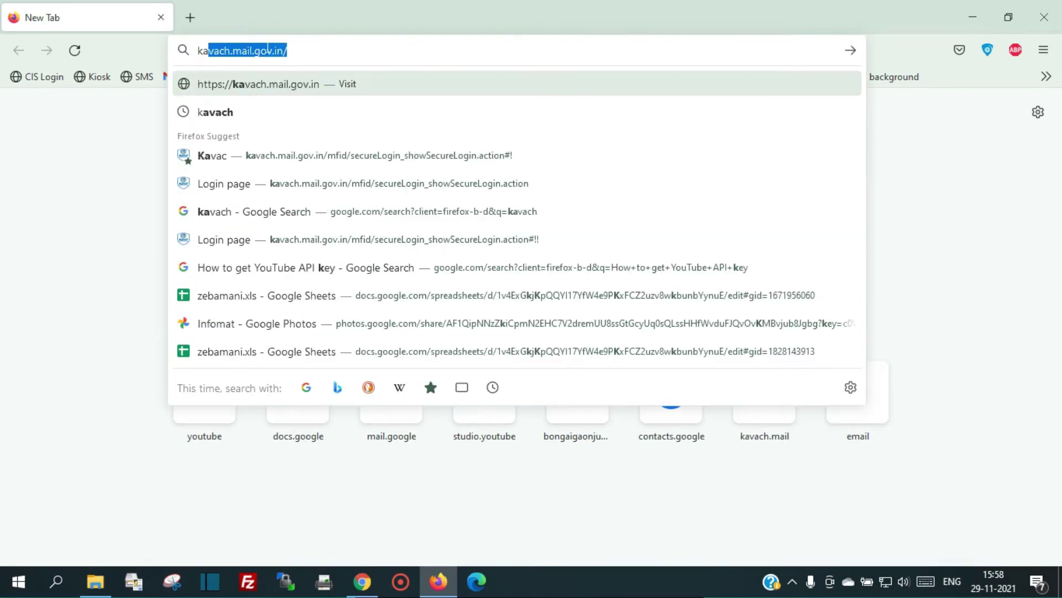
pyautogui.press('BackSpace')
pyautogui.write('h')
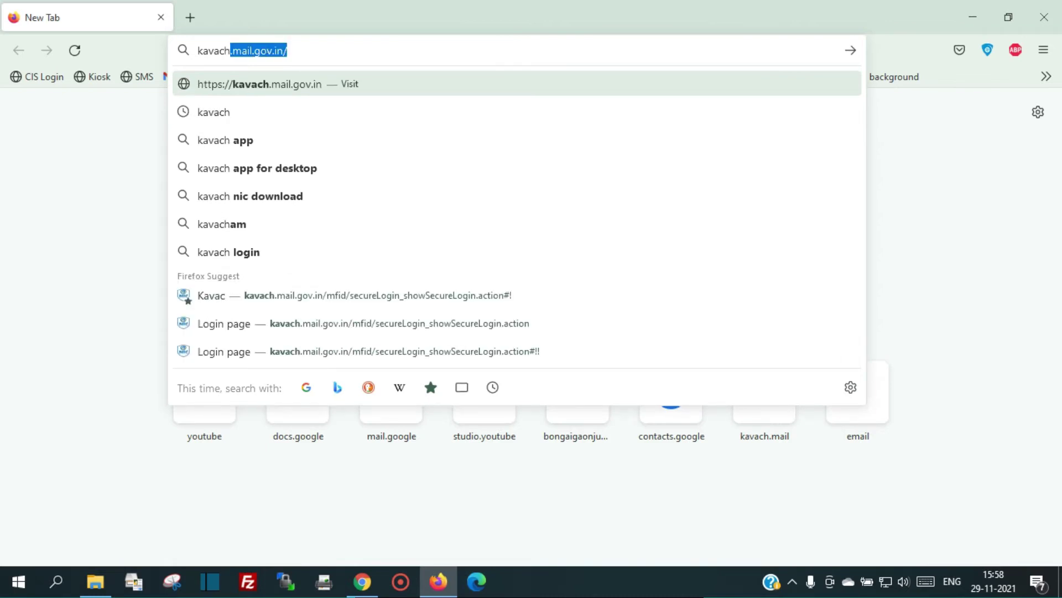
pyautogui.press('Right')
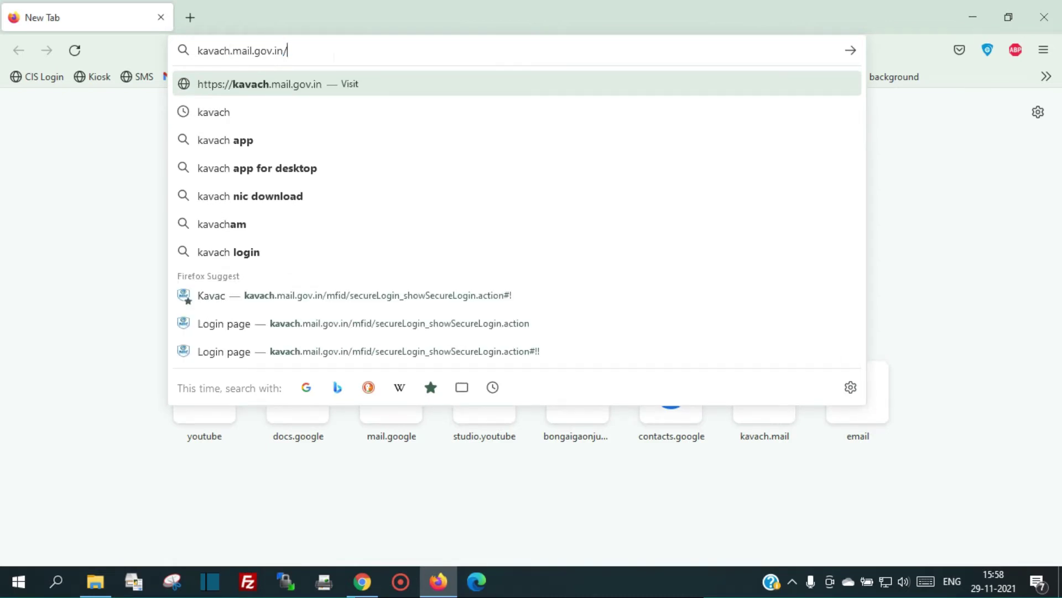
pyautogui.press('Return')
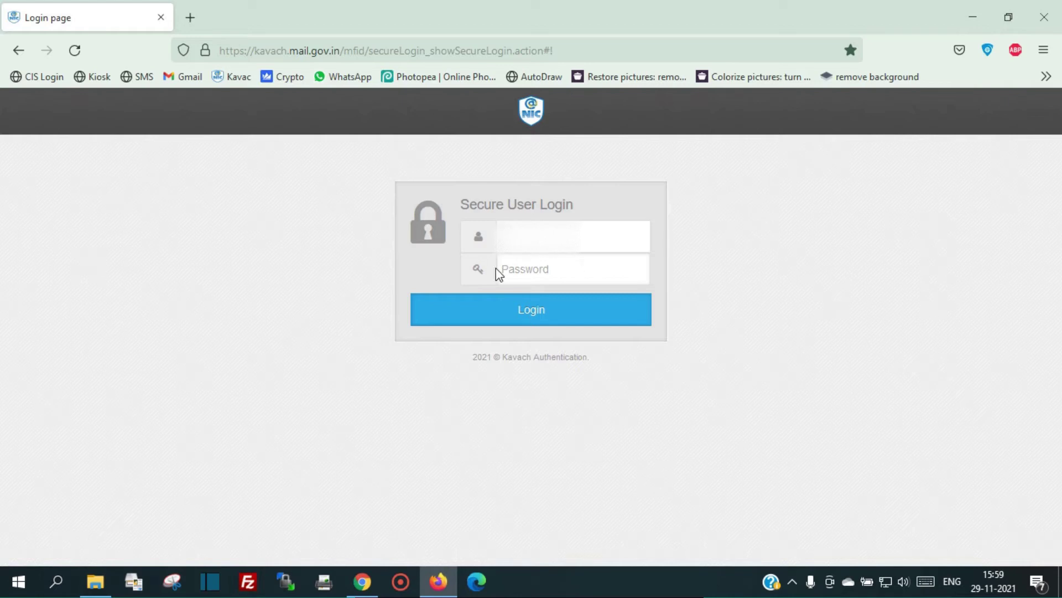
# - Log in with the account username and password, then enter the SMS one-time password
pyautogui.press('BackSpace')
pyautogui.press('BackSpace')
pyautogui.press('BackSpace')
pyautogui.press('BackSpace')
pyautogui.press('BackSpace')
pyautogui.press('BackSpace')
pyautogui.write('manik')
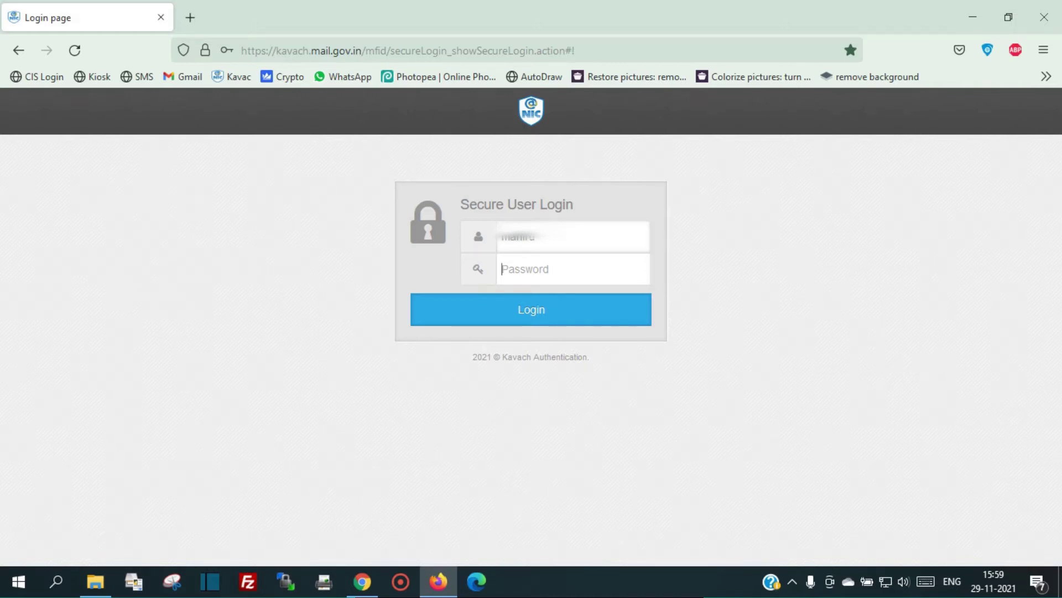
pyautogui.write('•')
pyautogui.click(525, 327)
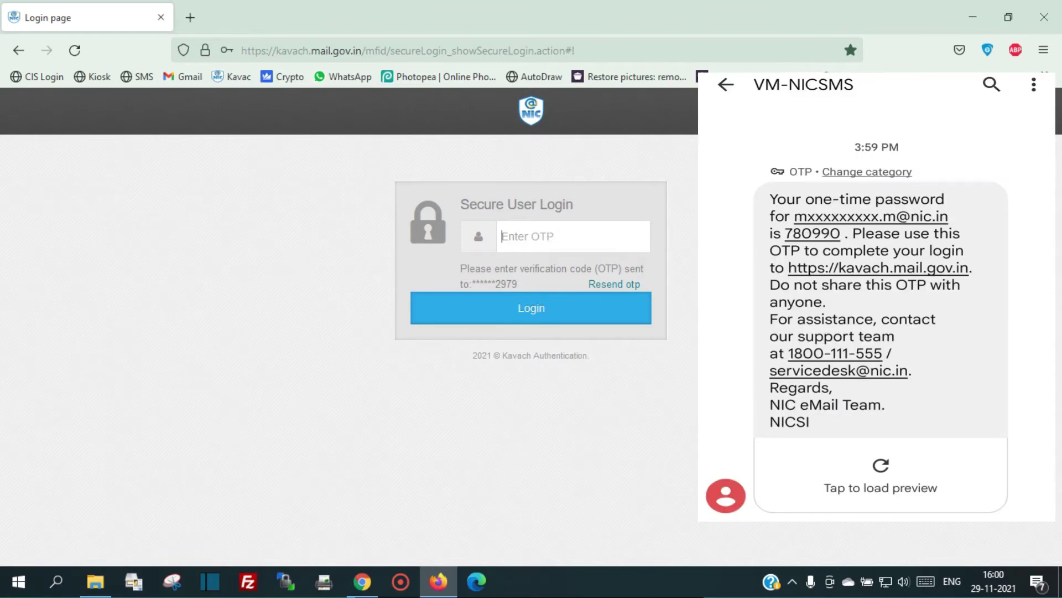
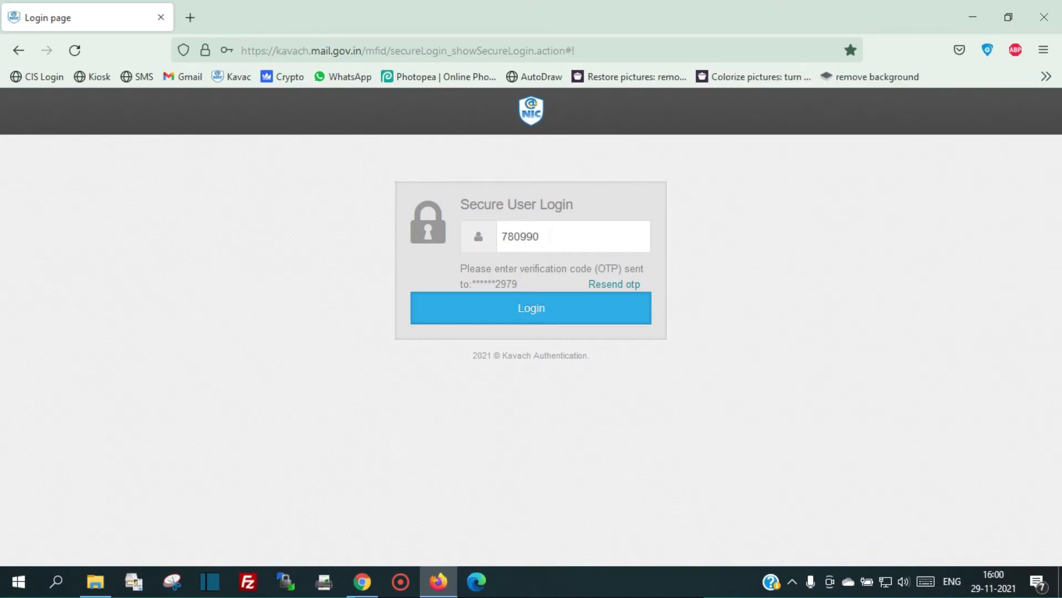
# - Submit the OTP, decline saving the login, and scroll through the Dashboard's user details
pyautogui.click(550, 314)
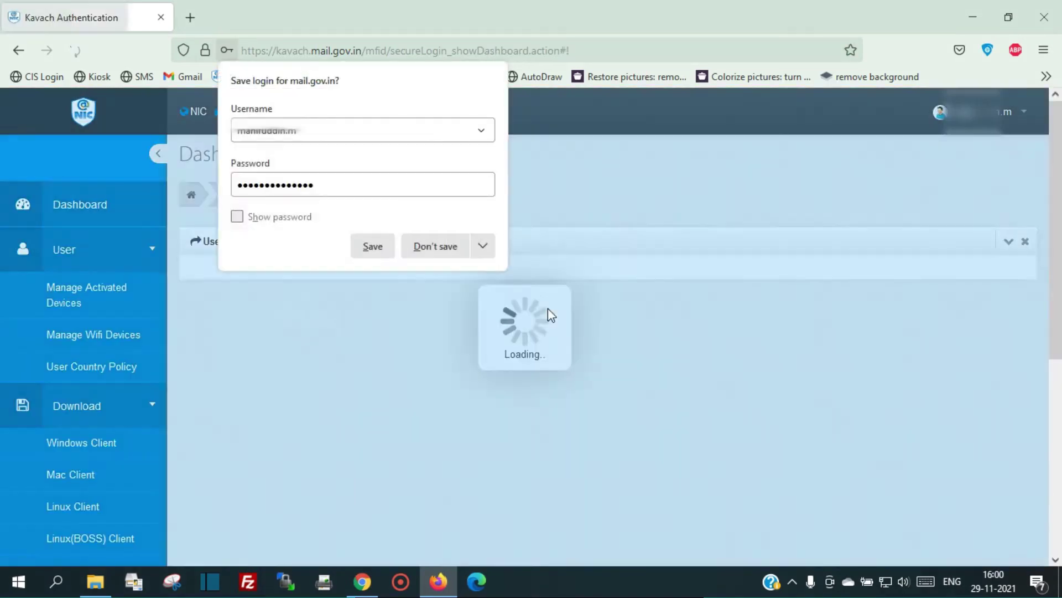
pyautogui.click(541, 205)
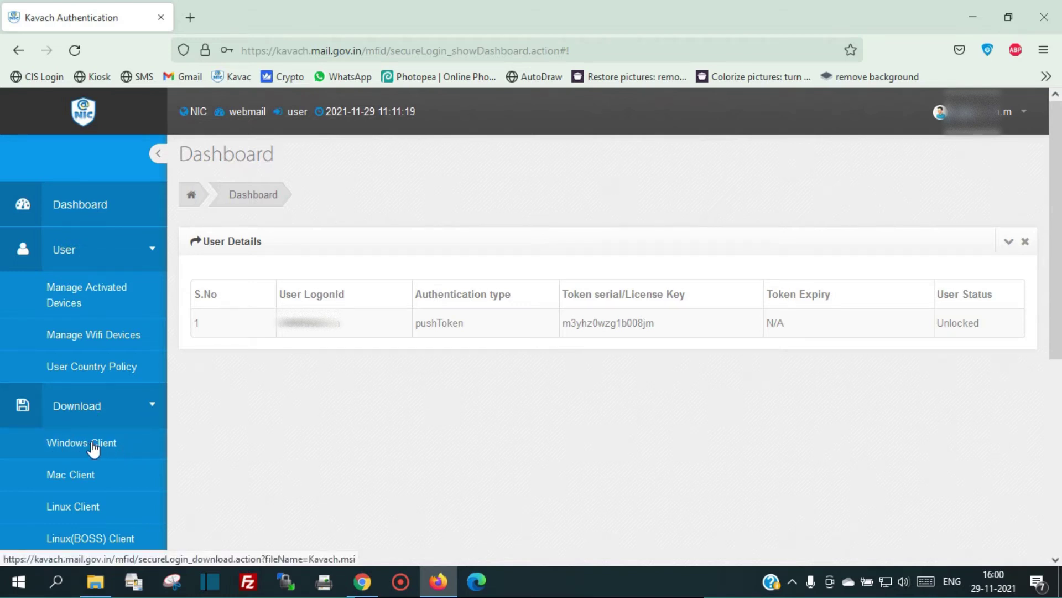
pyautogui.scroll(-1, 118, 449)
pyautogui.scroll(-1, 118, 448)
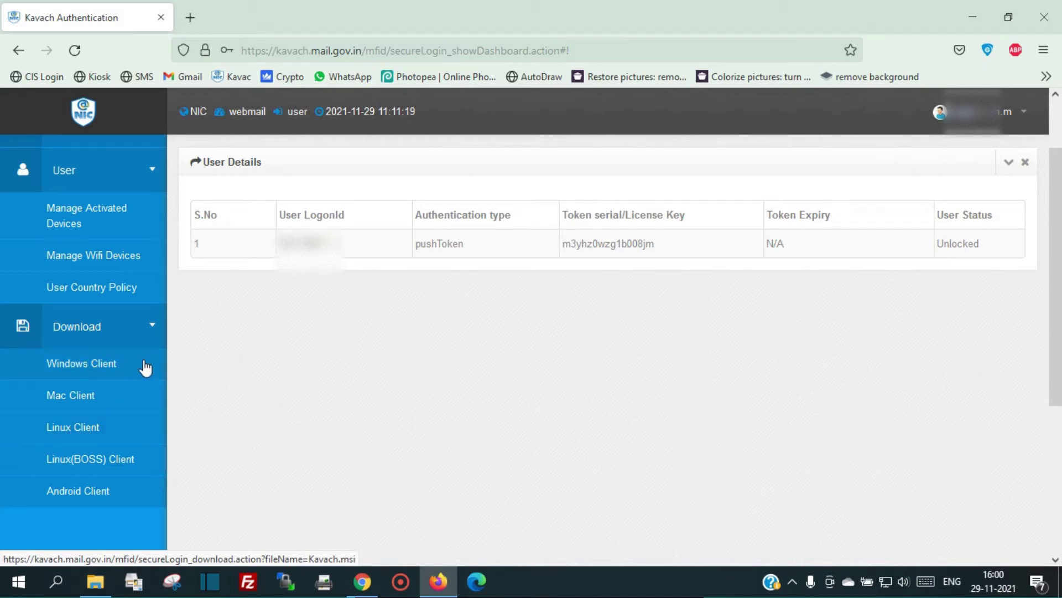
# - Save the Windows client installer Kavach.msi to the Desktop and check its download progress
pyautogui.click(84, 369)
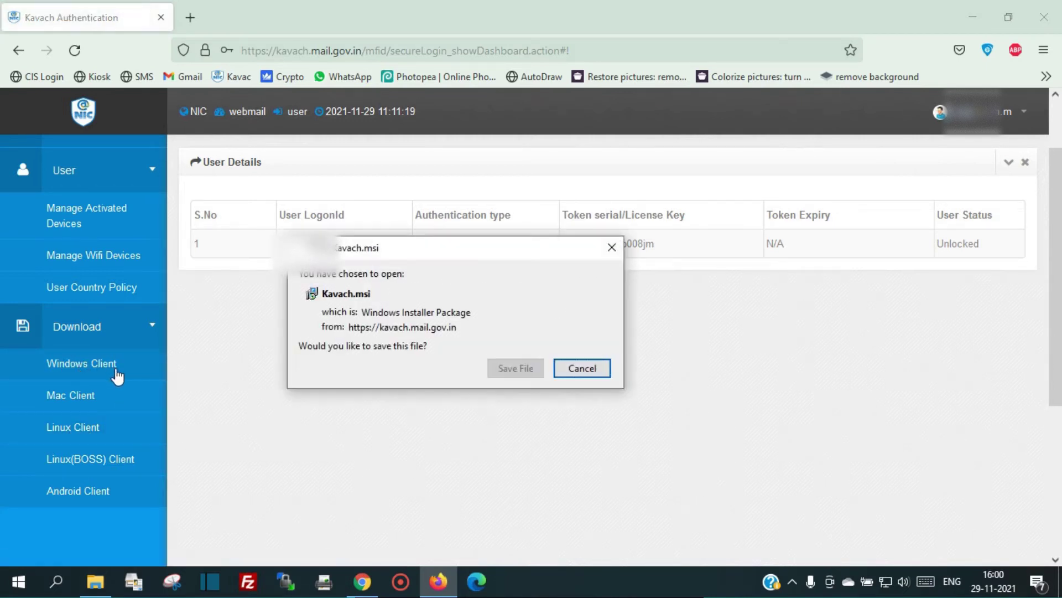
pyautogui.click(515, 368)
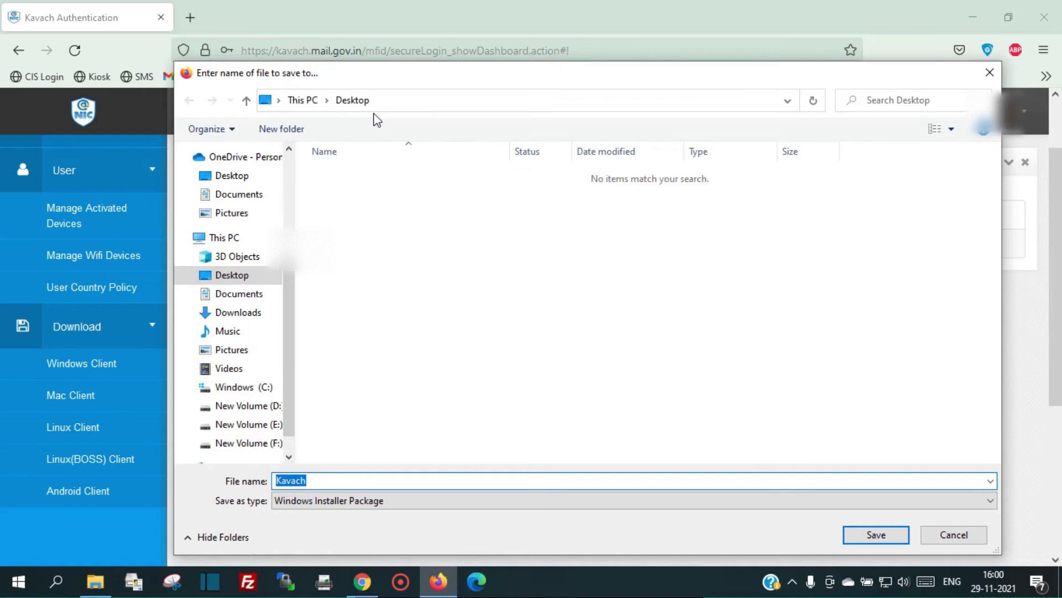
pyautogui.click(873, 533)
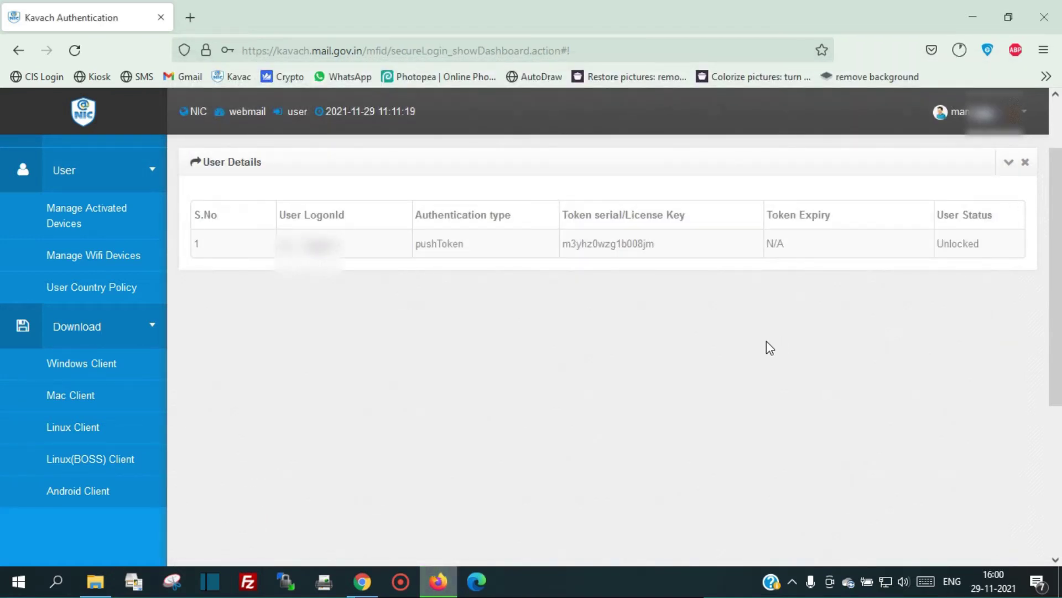
pyautogui.click(961, 51)
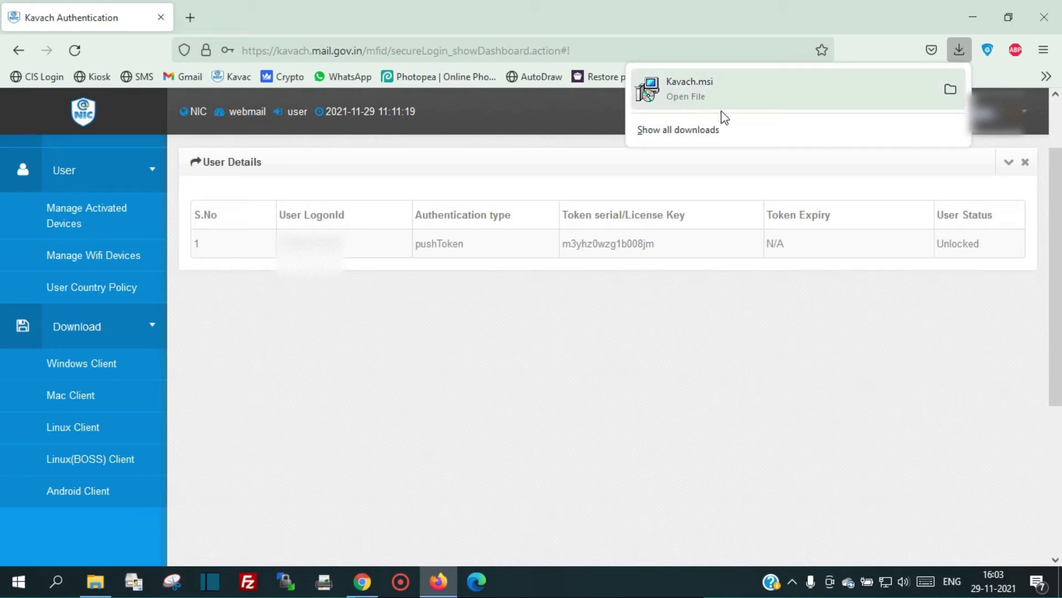
# - Run the downloaded Kavach.msi, confirm the executable-file warning, and open the account menu
pyautogui.click(698, 86)
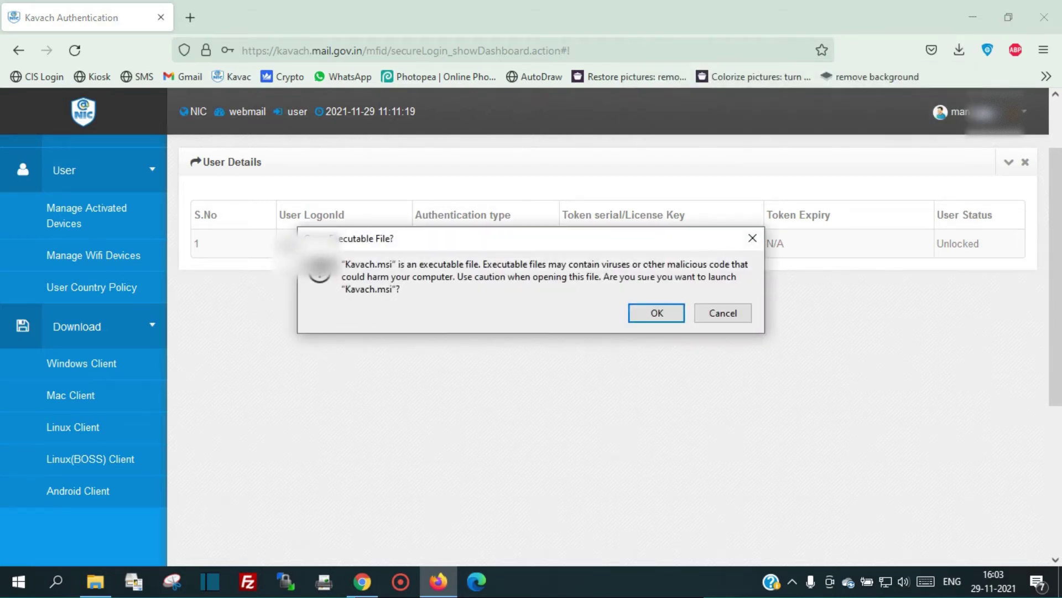
pyautogui.click(659, 314)
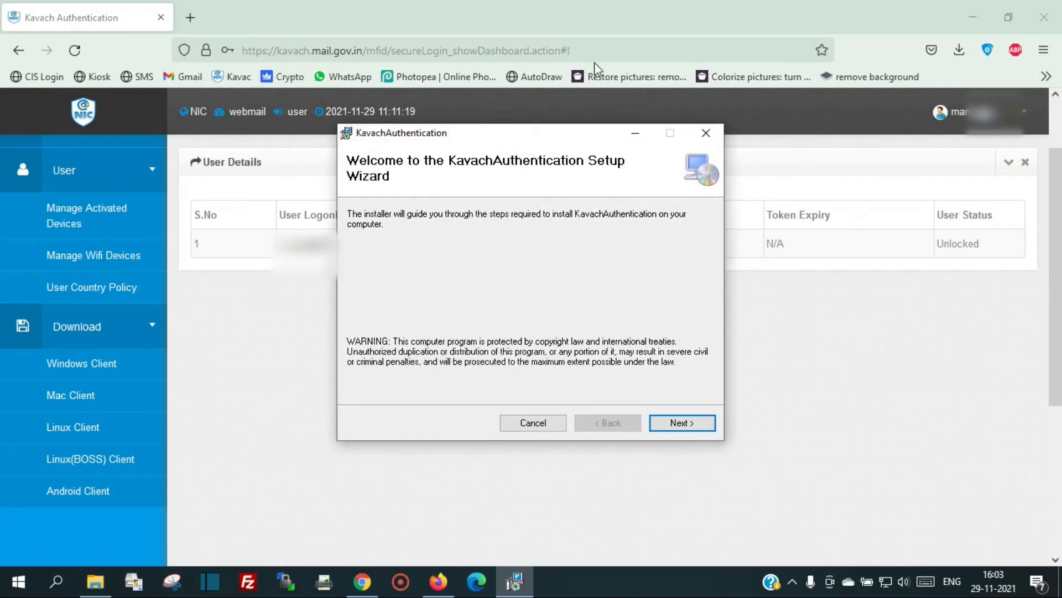
pyautogui.click(1007, 117)
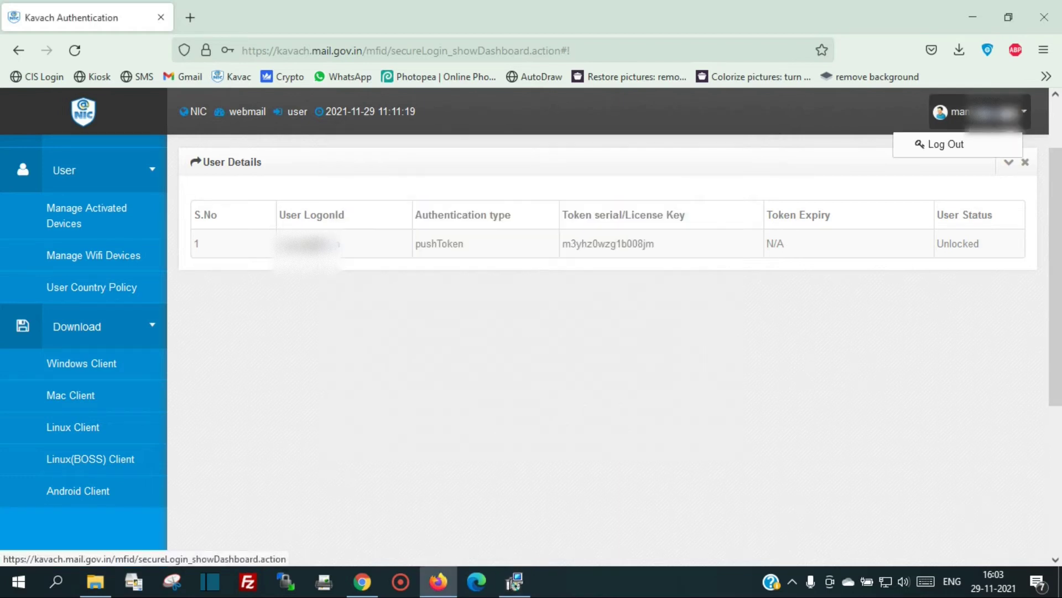
# - Log out of the portal and install KavachAuthentication into the default folder
pyautogui.click(939, 147)
pyautogui.click(973, 16)
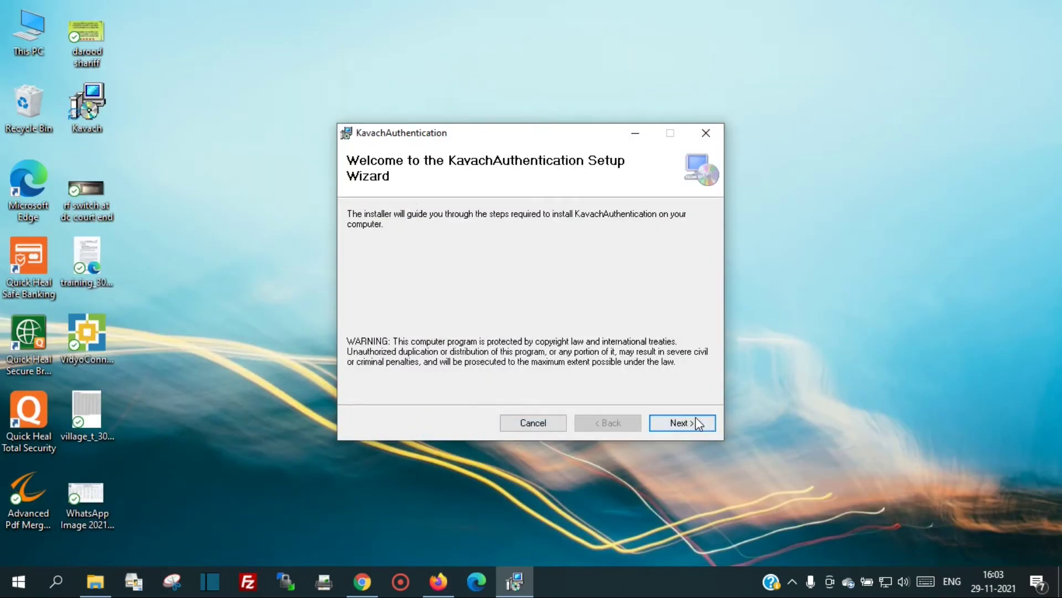
pyautogui.click(682, 423)
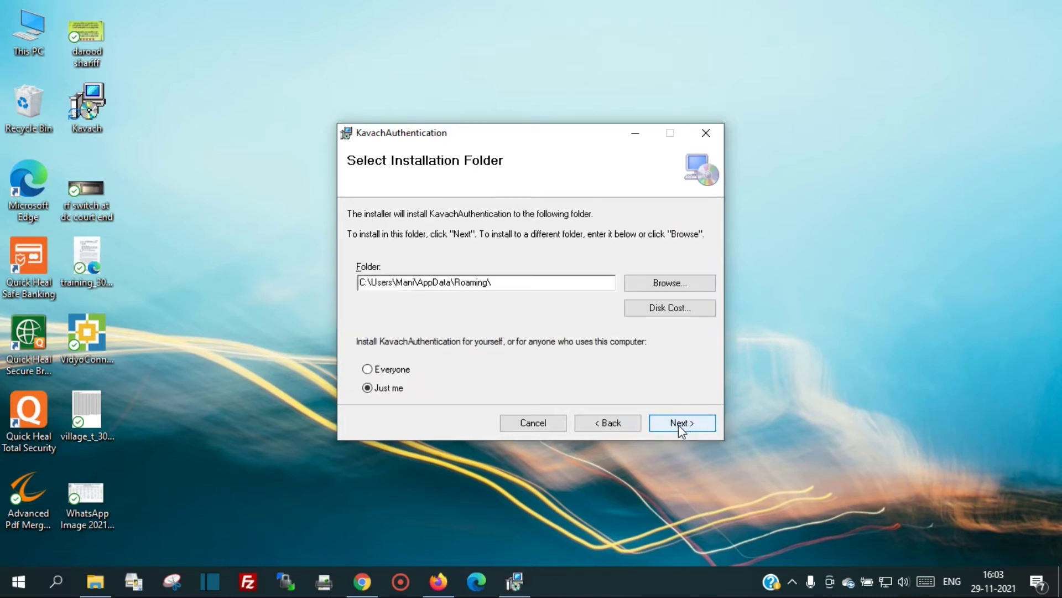
pyautogui.click(691, 423)
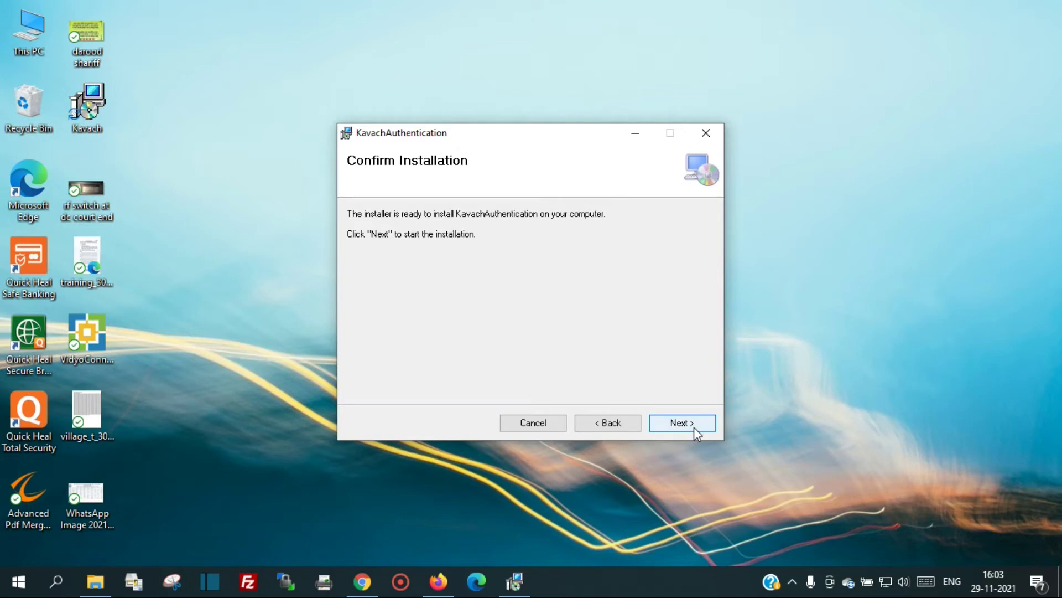
pyautogui.click(695, 423)
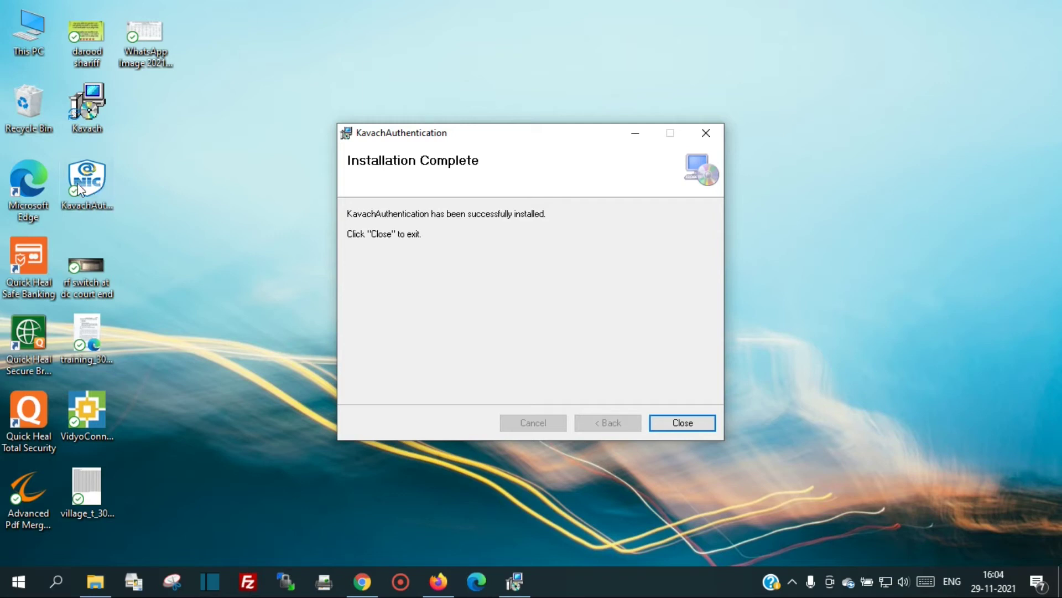
pyautogui.click(90, 184)
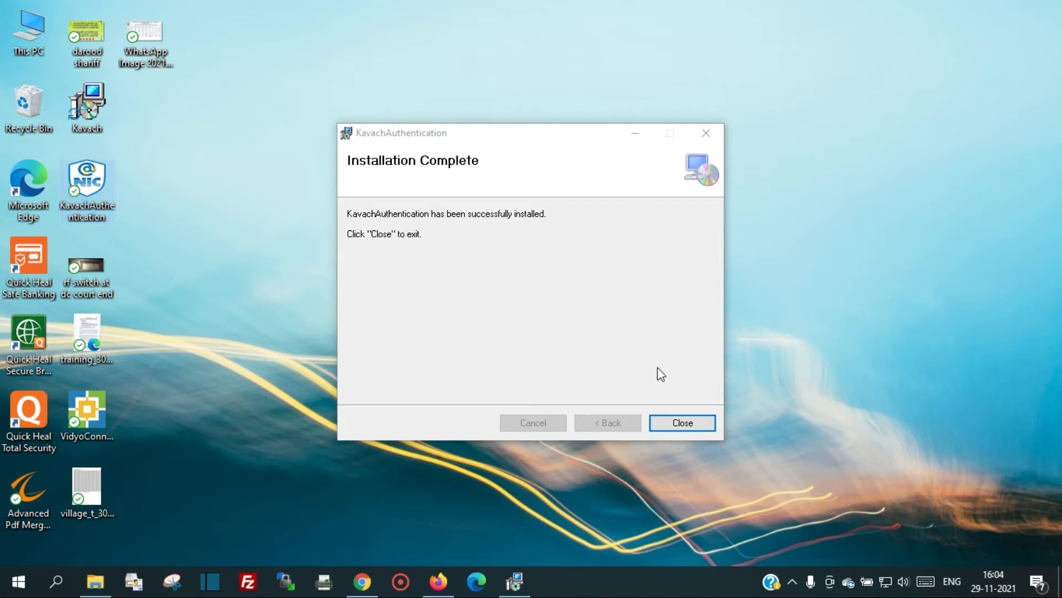
# - Close the installer, launch KavachAuthentication from its desktop shortcut, and accept the licence agreement
pyautogui.click(692, 424)
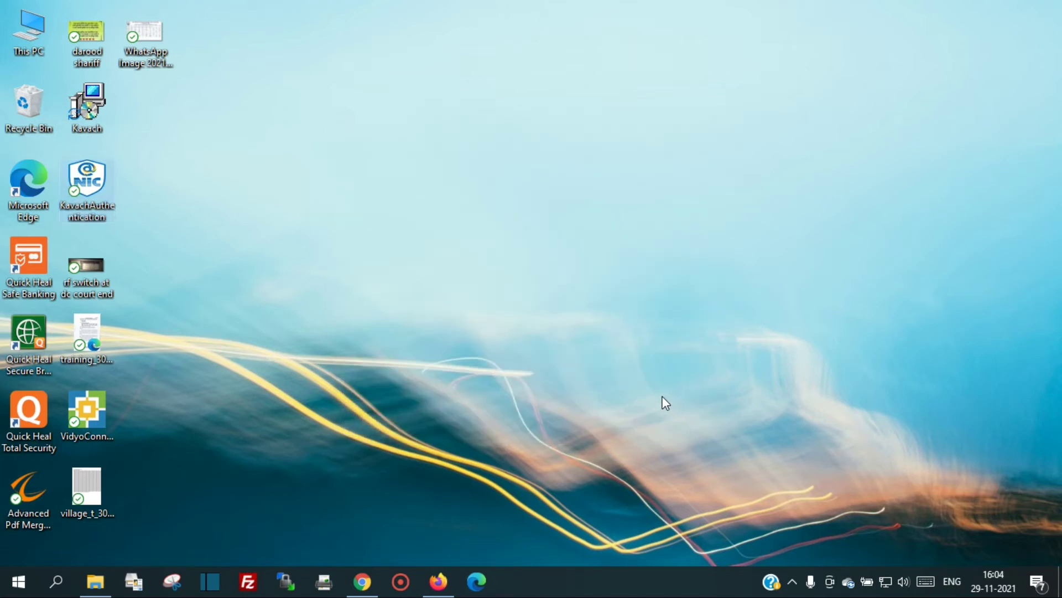
pyautogui.doubleClick(82, 180)
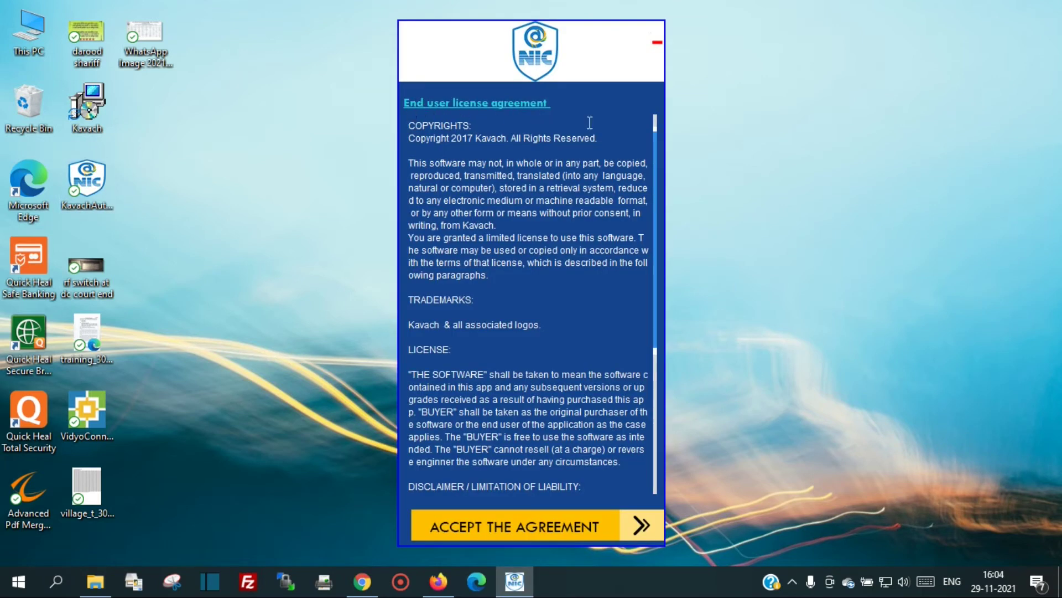
pyautogui.scroll(-3, 481, 238)
pyautogui.scroll(-2, 487, 307)
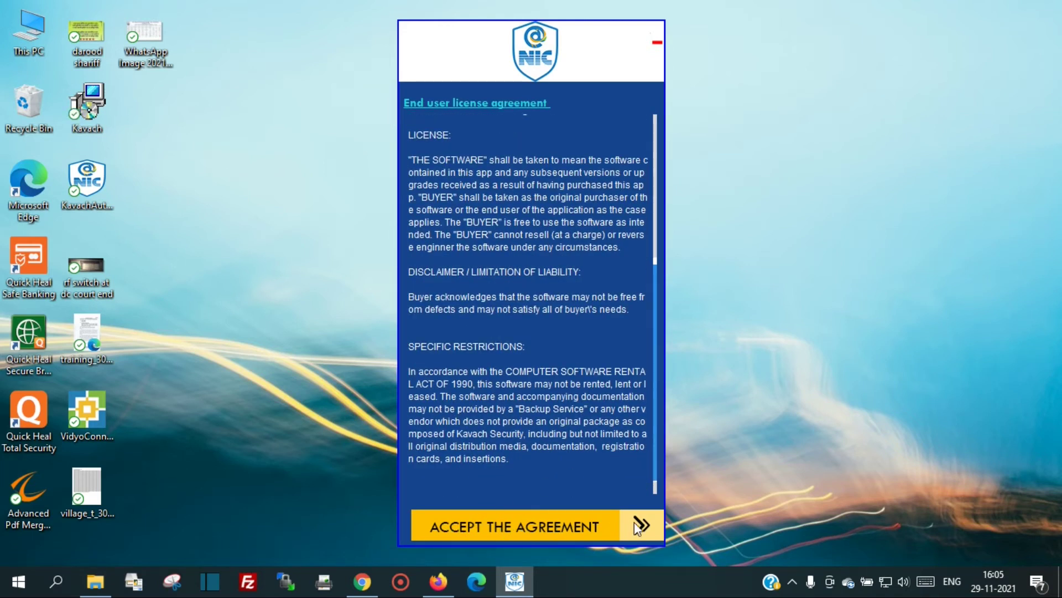
pyautogui.click(608, 522)
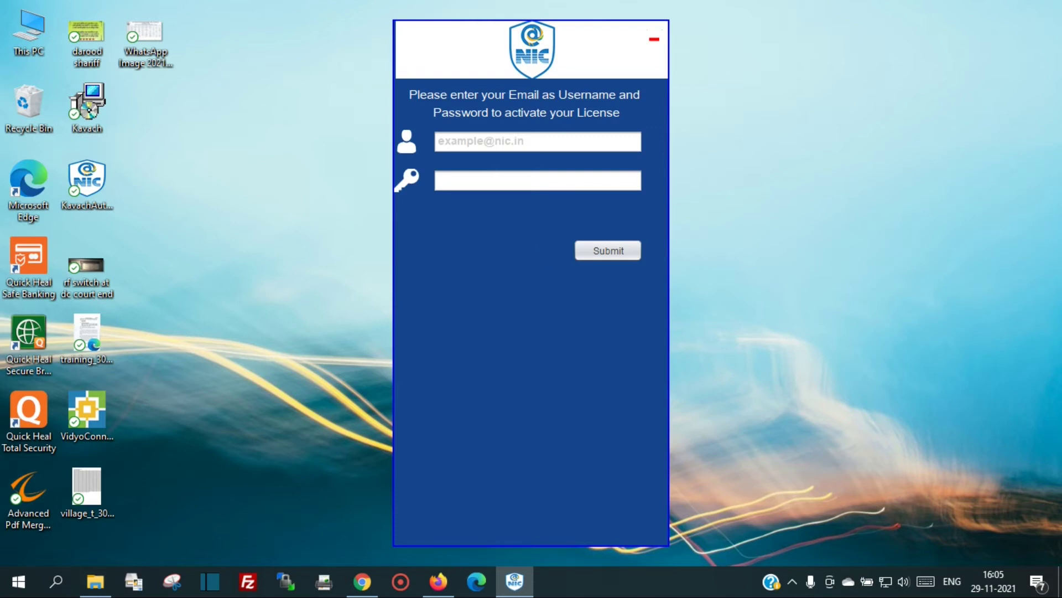
# - Fill in the account email and password on the activation screen and submit them
pyautogui.click(510, 139)
pyautogui.hotkey('ctrl', 'v')
pyautogui.hotkey('ctrl', 'a')
pyautogui.press('BackSpace')
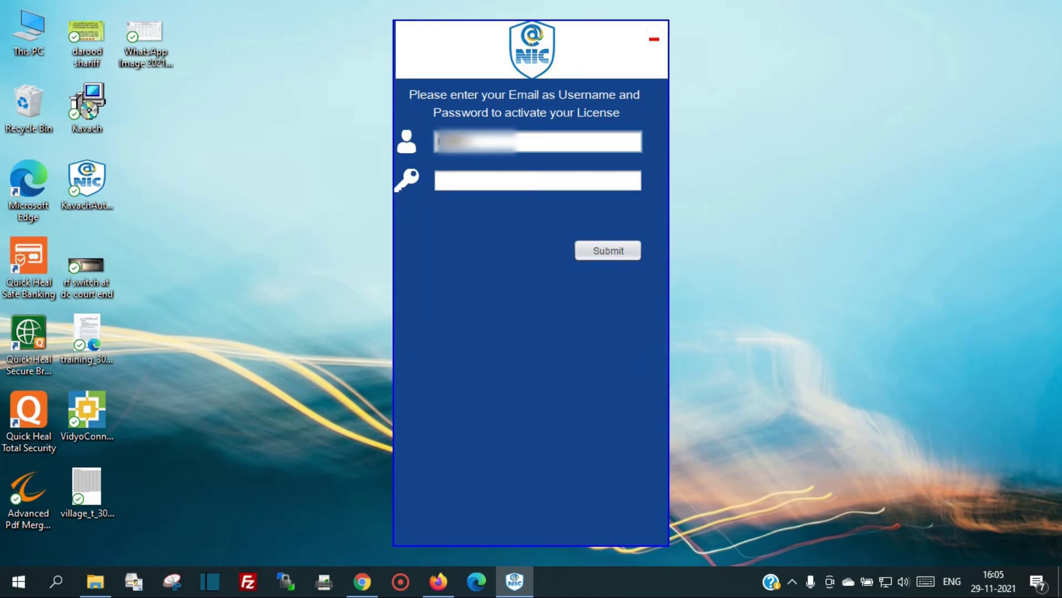
pyautogui.click(538, 179)
pyautogui.write('*******')
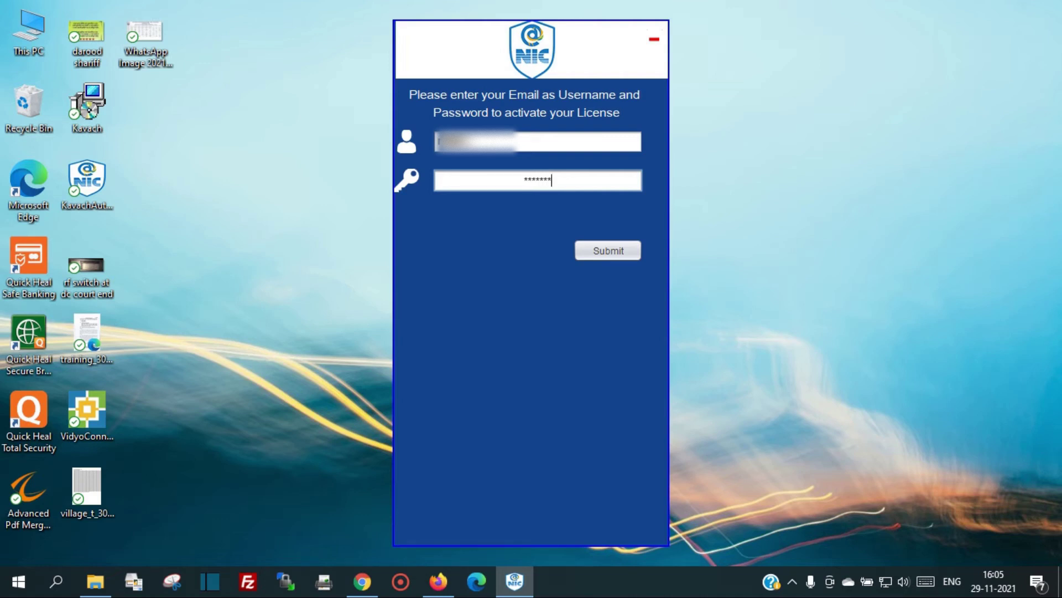
pyautogui.write('*******')
pyautogui.click(618, 255)
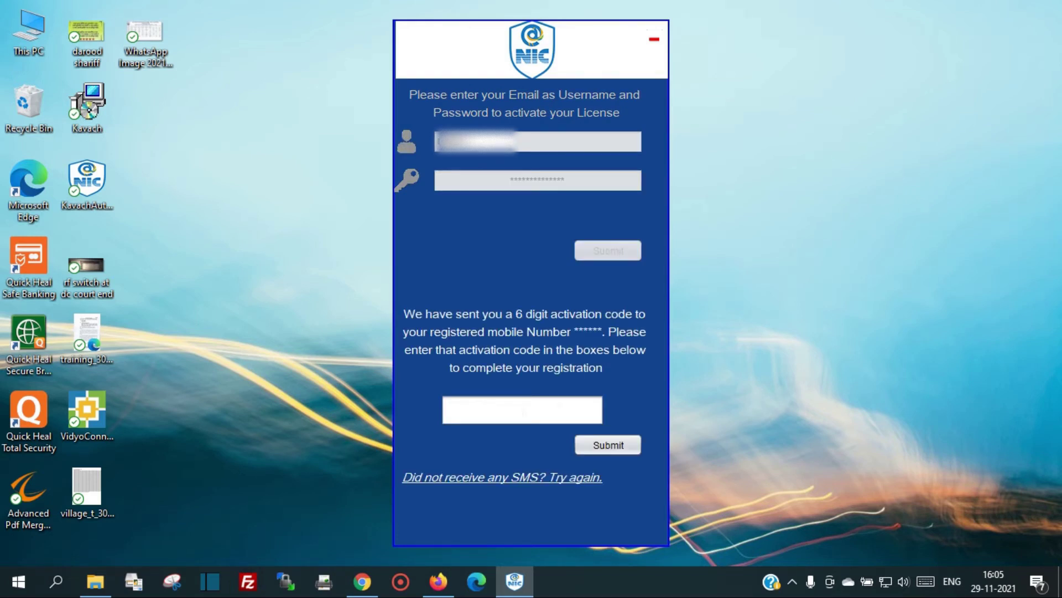
# - Enter the activation code received by SMS and submit it
pyautogui.click(523, 410)
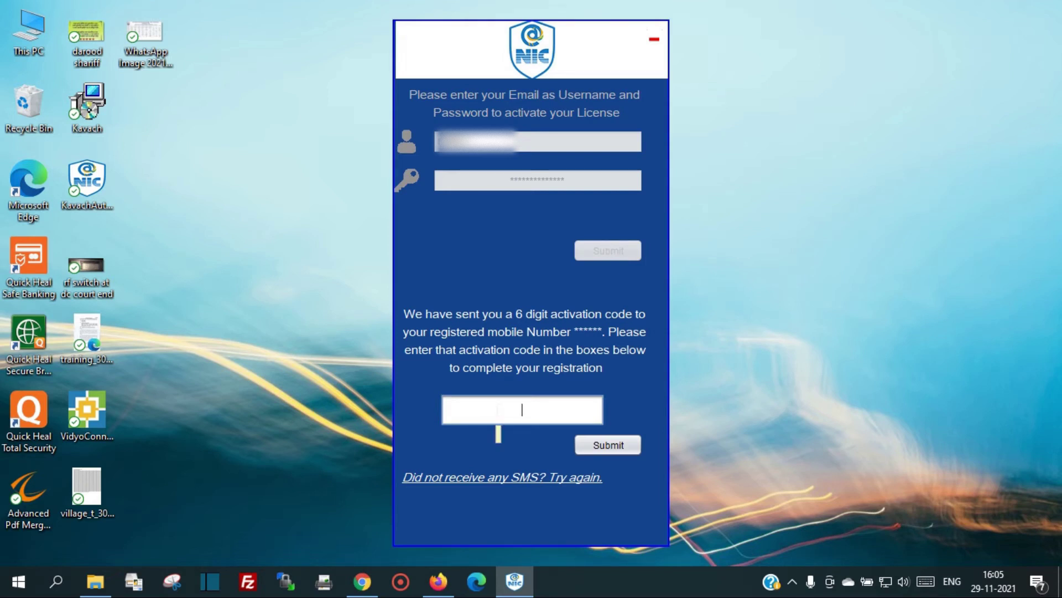
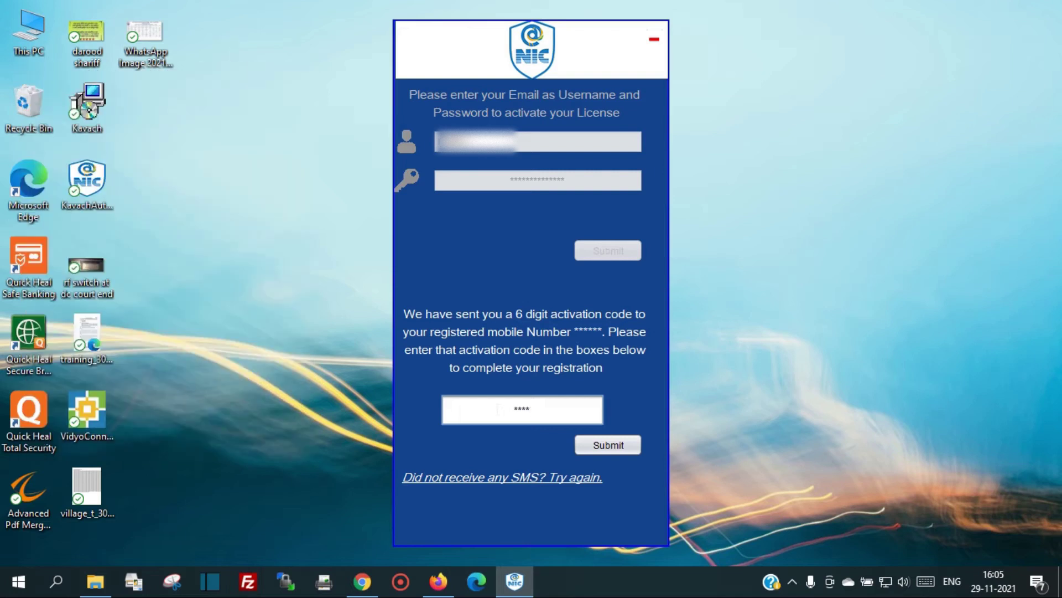
pyautogui.click(620, 445)
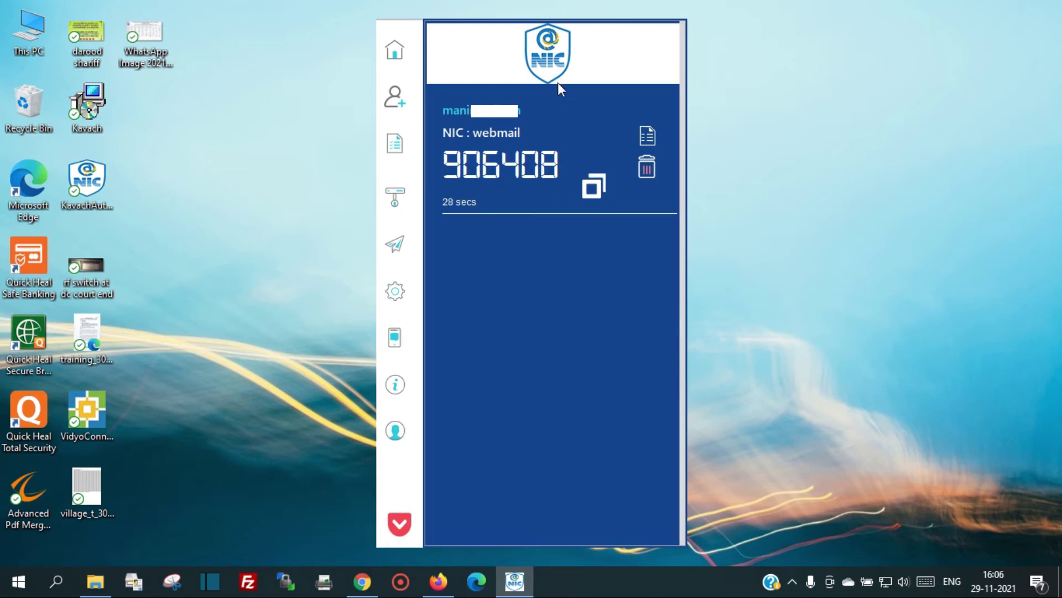
# - Open email.gov.in in a new Firefox tab and close its promotional banner
pyautogui.click(439, 581)
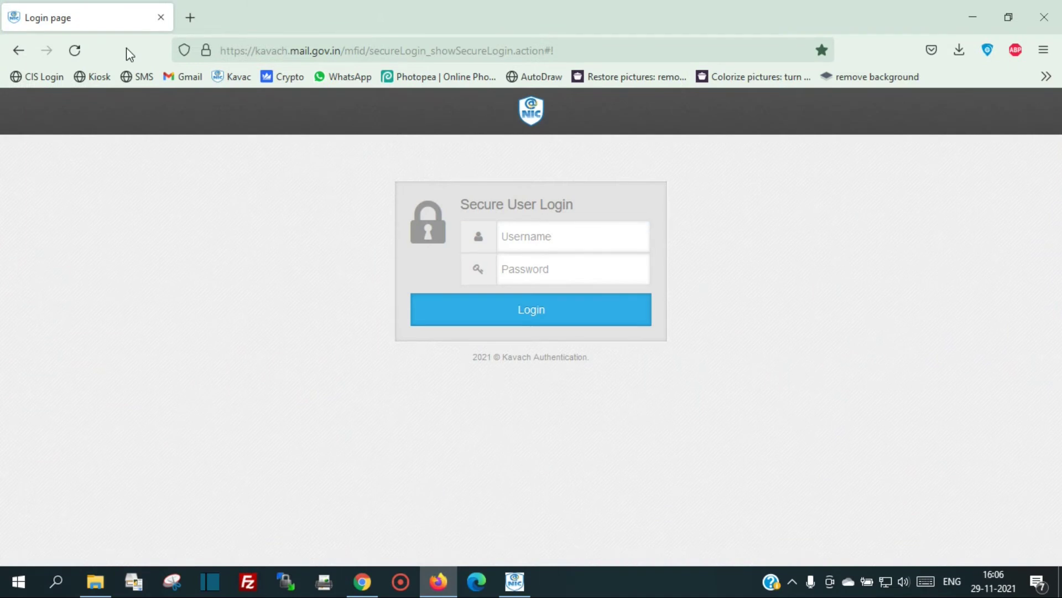
pyautogui.click(190, 17)
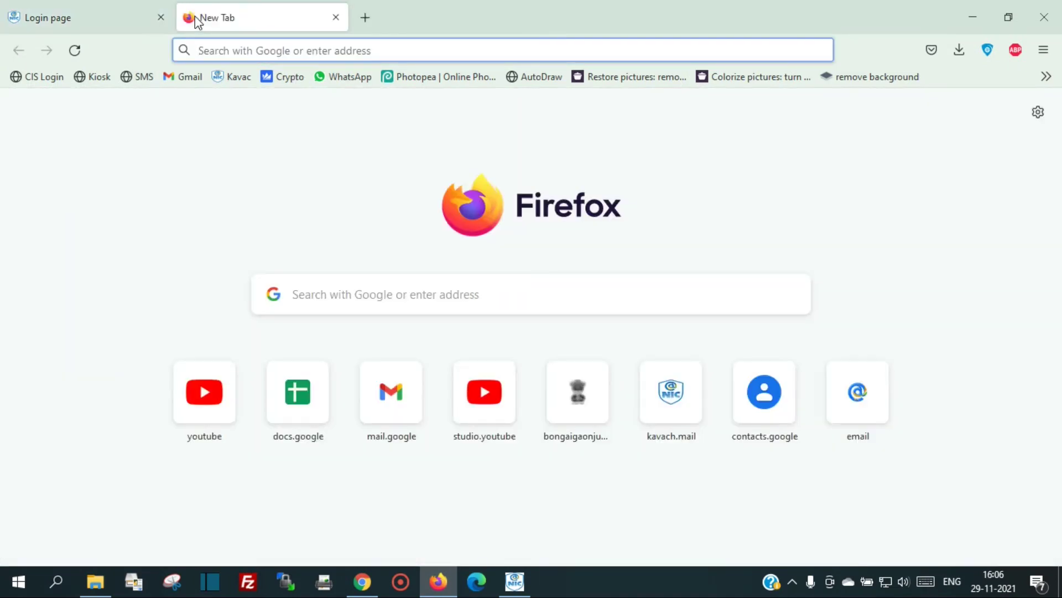
pyautogui.write('email')
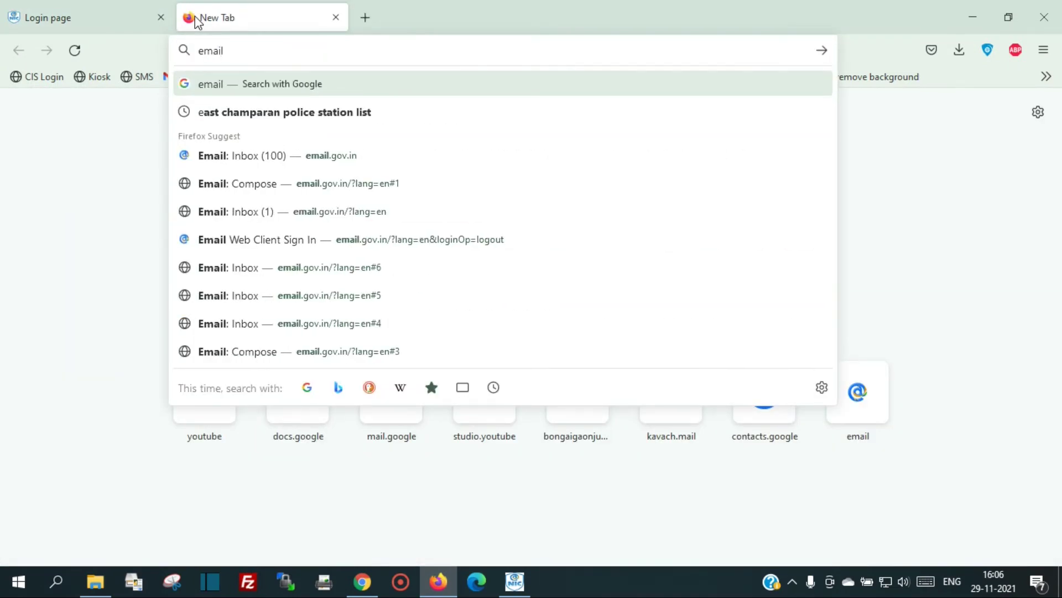
pyautogui.write('.')
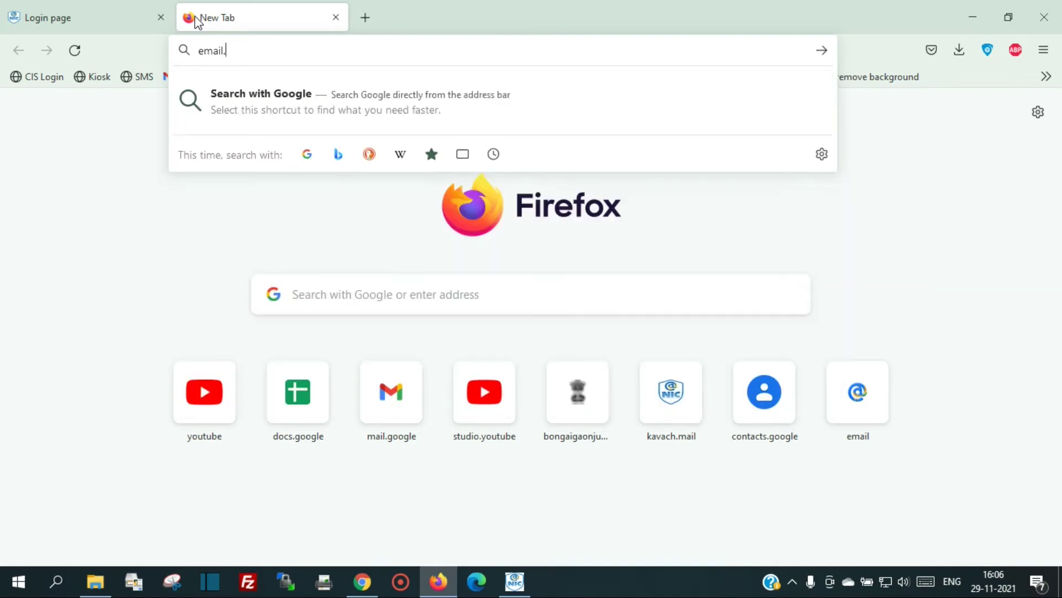
pyautogui.write('gov.in')
pyautogui.press('Return')
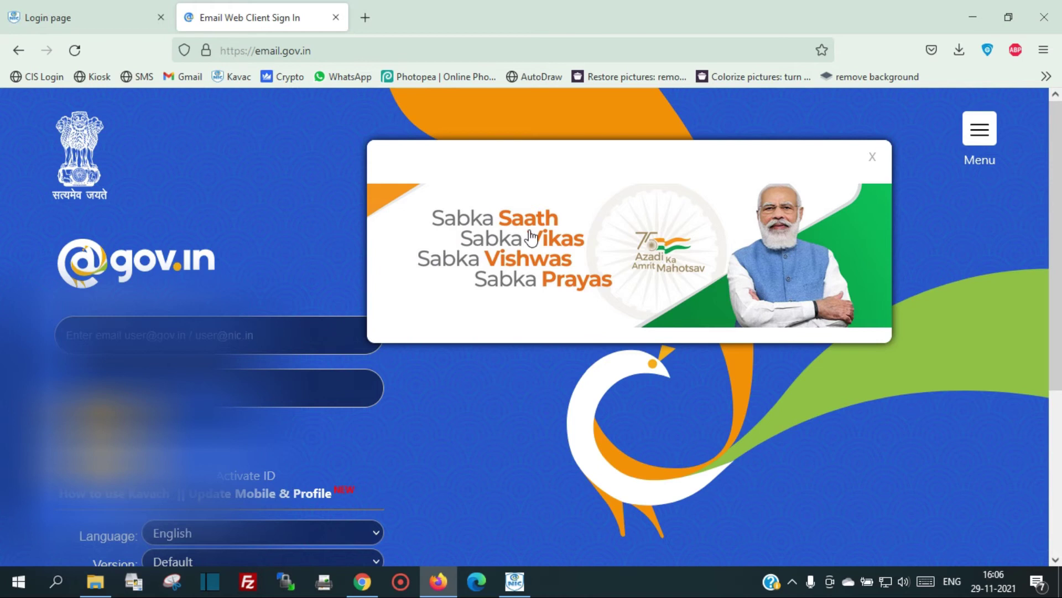
pyautogui.click(871, 155)
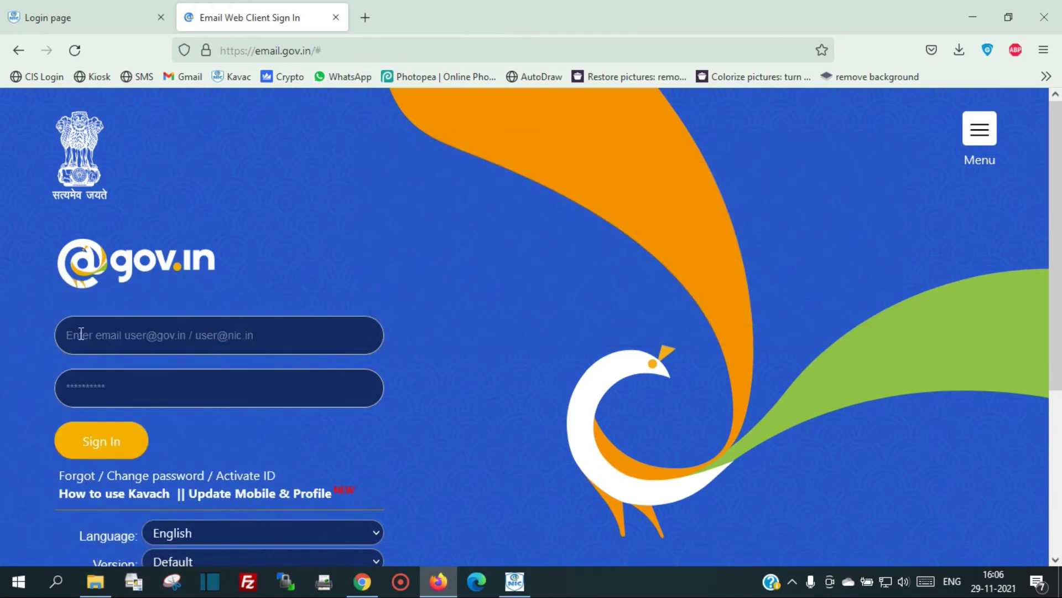
# - Enter the sign-in username and password on the email.gov.in page
pyautogui.click(124, 332)
pyautogui.write('mani')
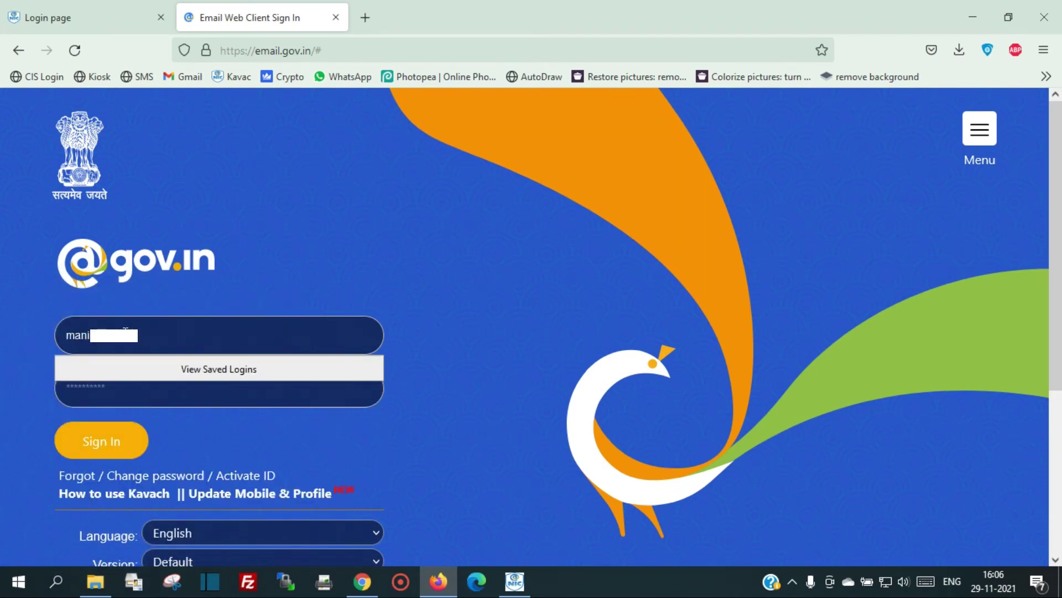
pyautogui.press('Tab')
pyautogui.write('•••••')
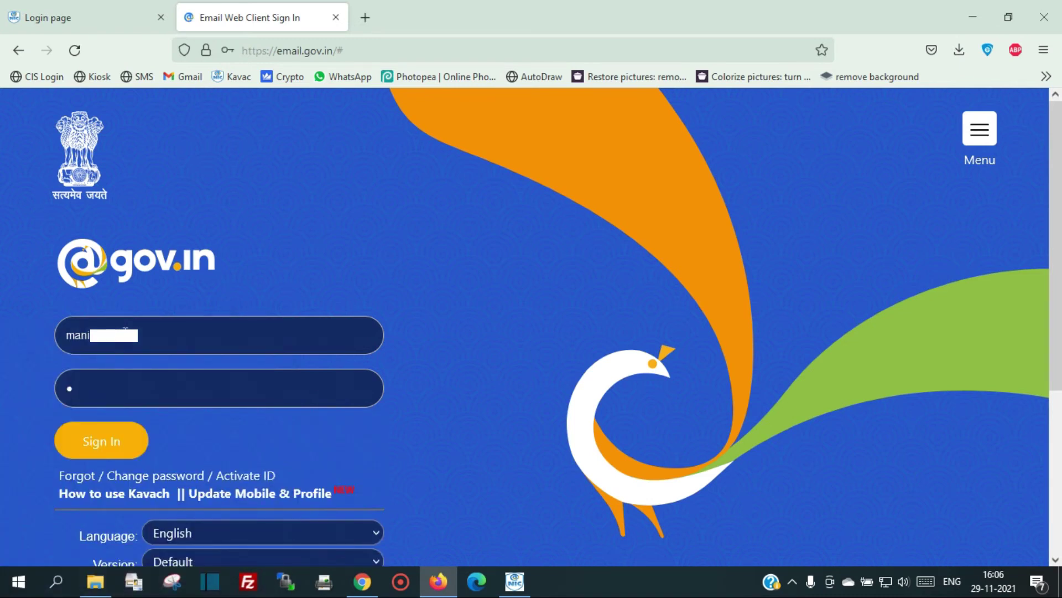
pyautogui.press('BackSpace')
pyautogui.press('BackSpace')
pyautogui.press('BackSpace')
pyautogui.press('BackSpace')
pyautogui.write('•••••••••••••')
# - Copy the Kavach one-time password and open the paste menu in the email.gov.in password field
pyautogui.click(515, 582)
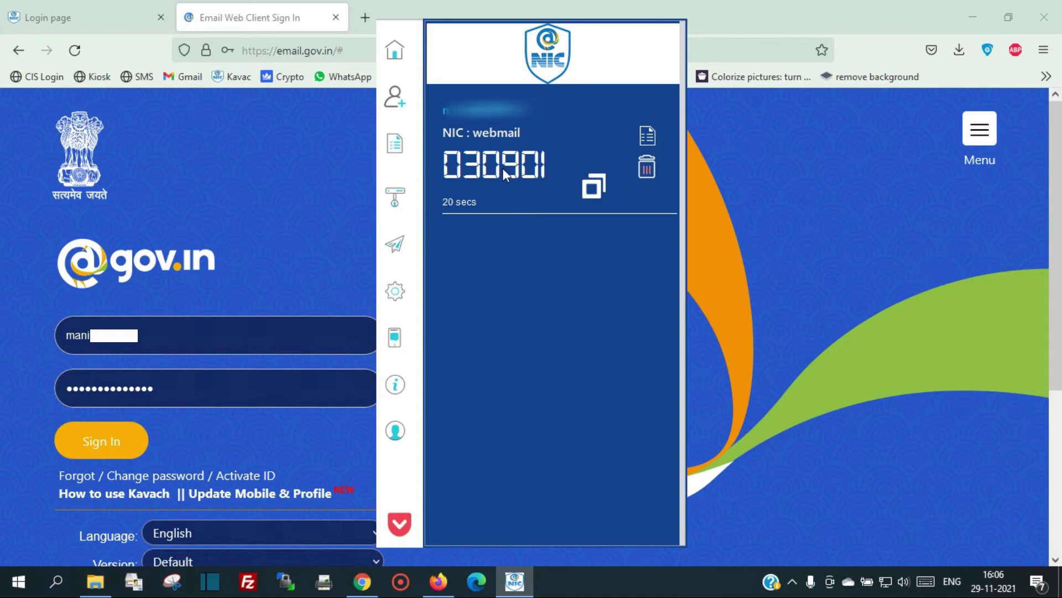
pyautogui.click(593, 186)
pyautogui.click(188, 385)
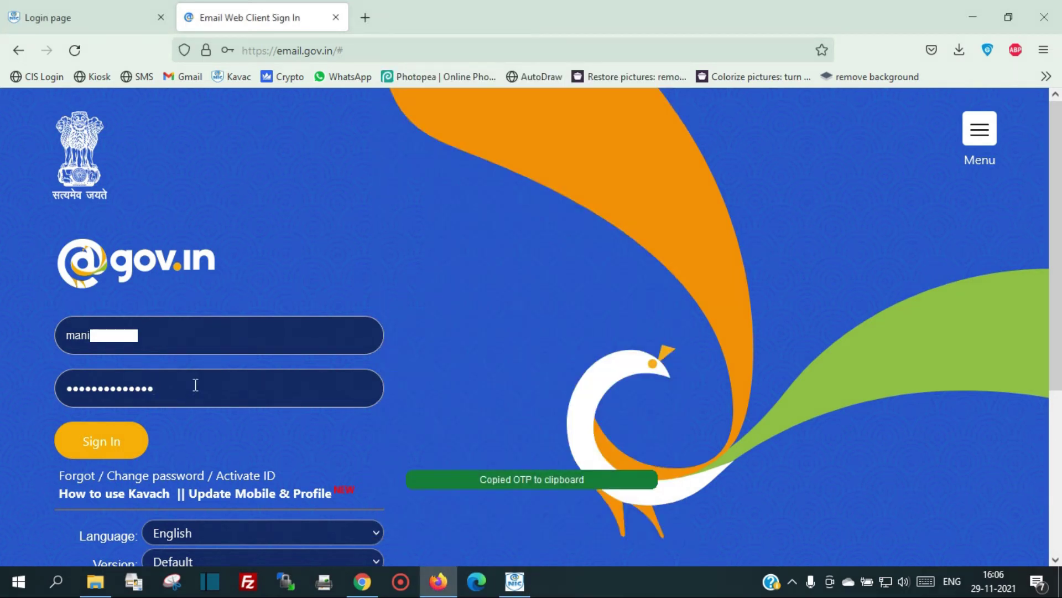
pyautogui.rightClick(196, 384)
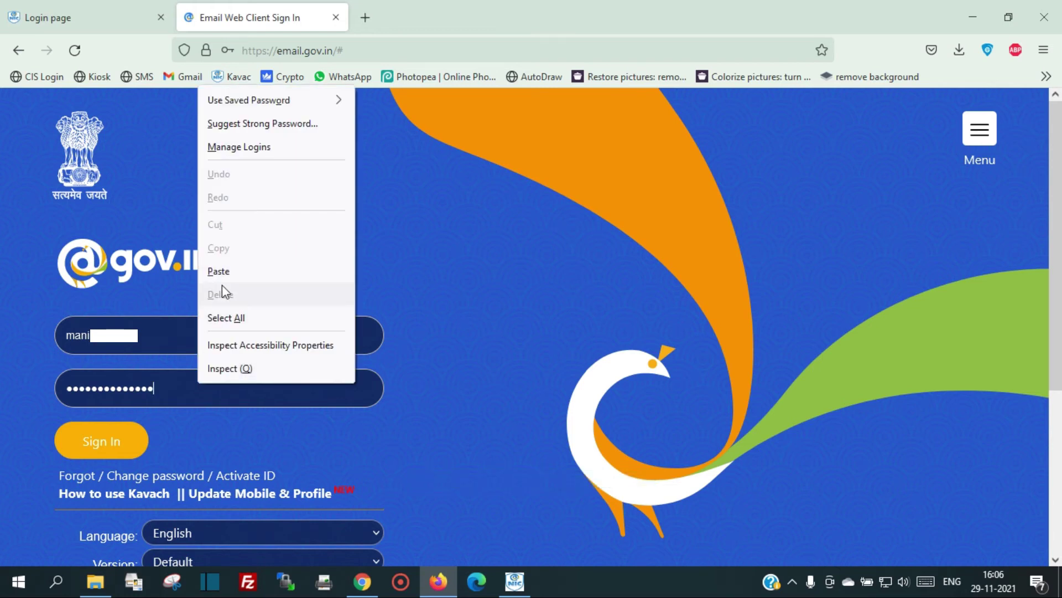